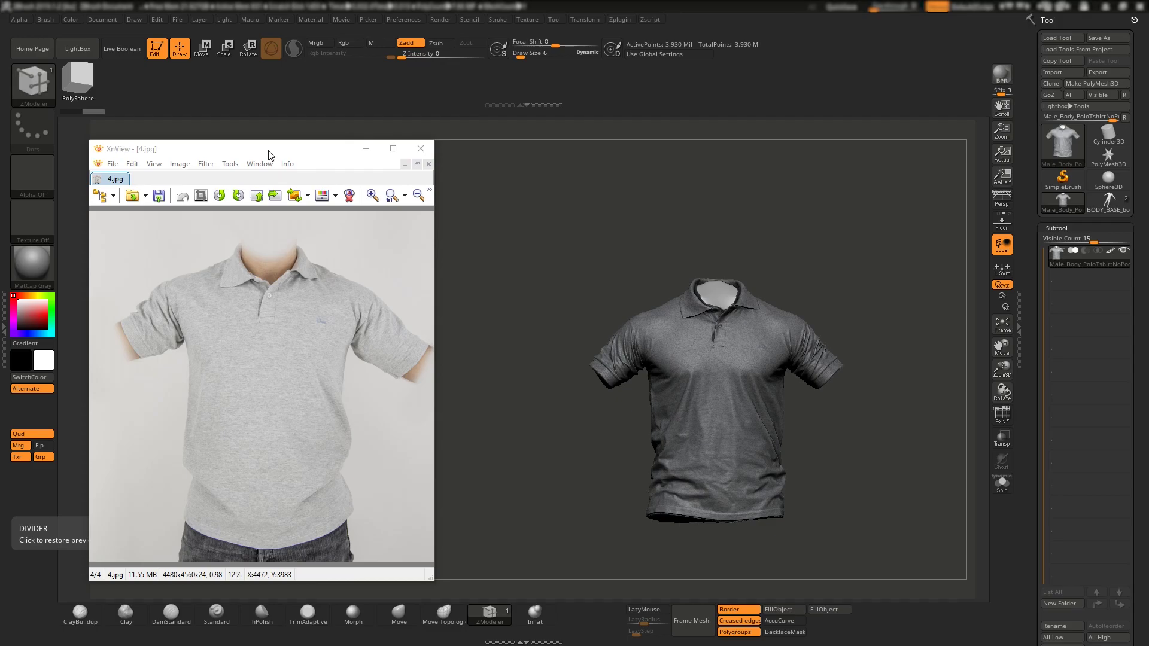
- Move the XnView reference photo aside, then minimize it to reveal the shirt model
{"action": "left_click_drag", "start_coordinate": [269, 152], "coordinate": [278, 149]}
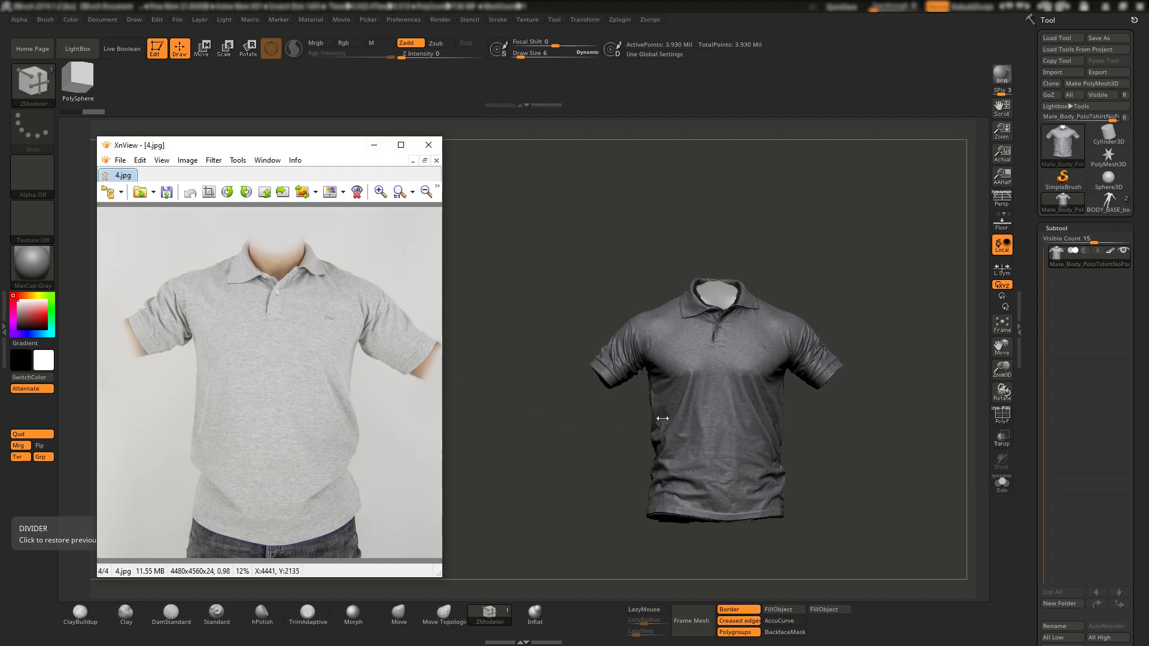
{"action": "left_click", "coordinate": [625, 251]}
{"action": "left_click_drag", "start_coordinate": [625, 252], "coordinate": [442, 266]}
{"action": "left_click", "coordinate": [375, 146]}
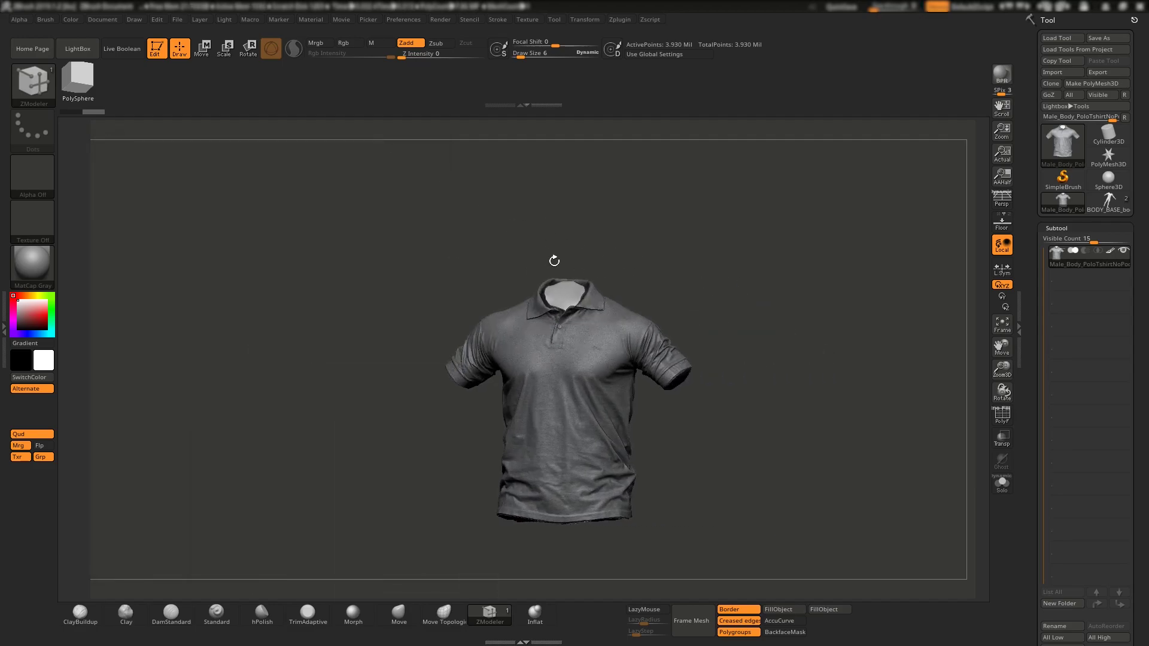
- Rotate the polo shirt to face front and tilt it to inspect collar and sleeves
{"action": "mouse_move", "coordinate": [546, 254]}
{"action": "left_mouse_down"}
{"action": "mouse_move", "coordinate": [830, 289]}
{"action": "mouse_move", "coordinate": [939, 323]}
{"action": "left_mouse_up"}
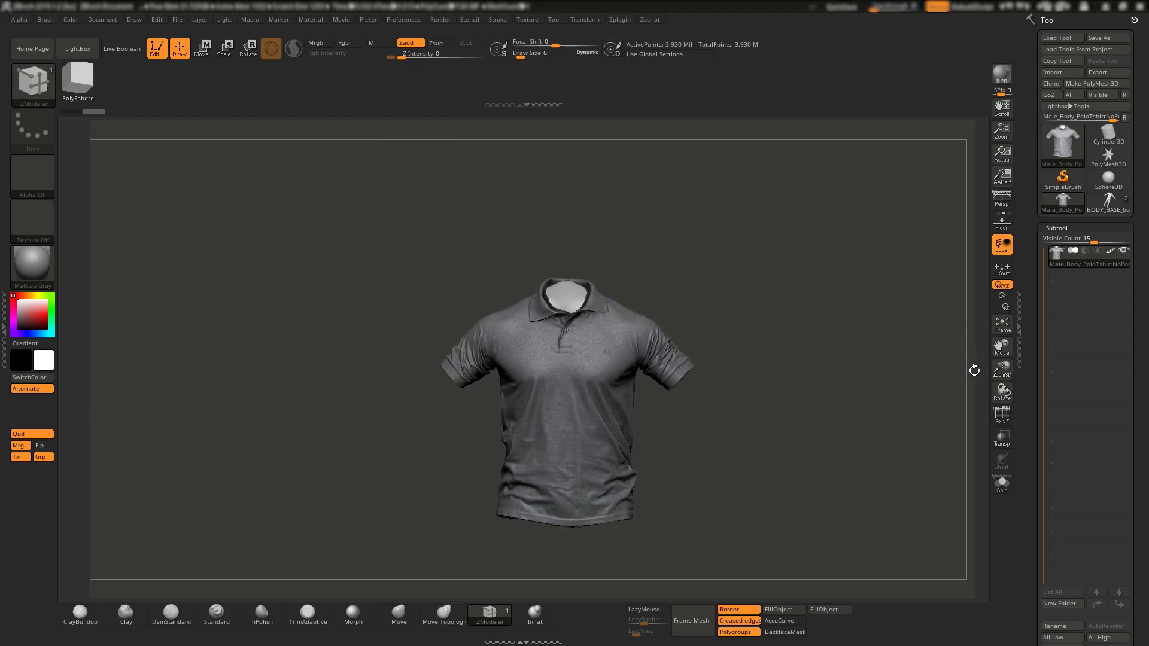
{"action": "left_click_drag", "start_coordinate": [974, 370], "coordinate": [620, 347]}
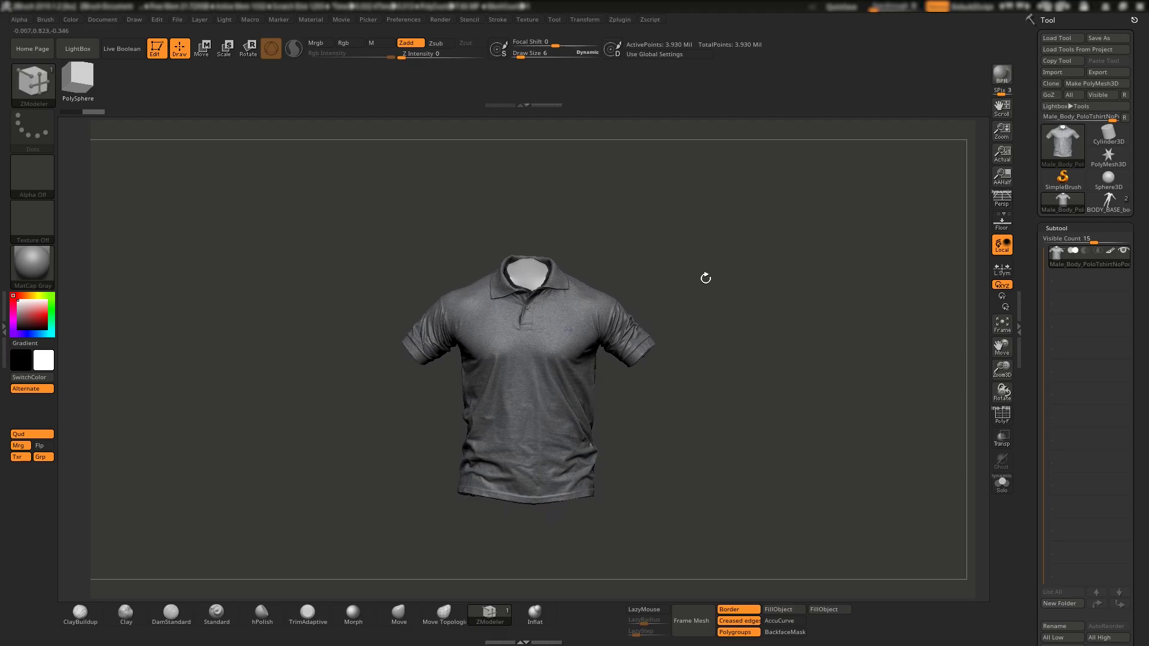
{"action": "left_click_drag", "start_coordinate": [706, 278], "coordinate": [703, 295]}
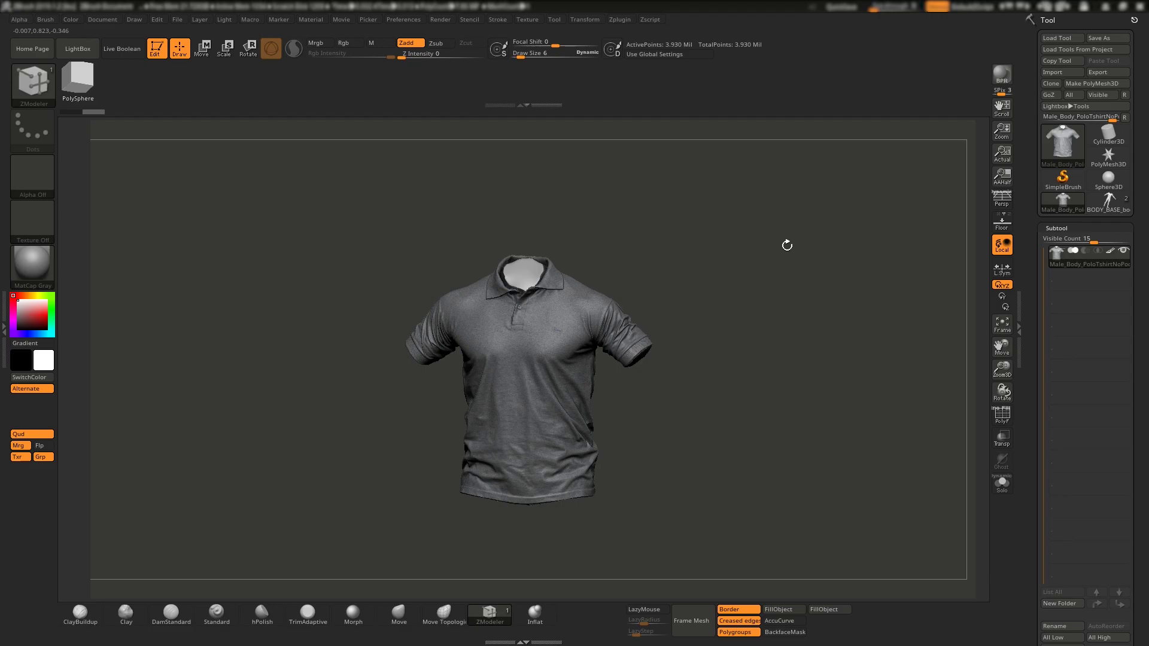
- Switch to BODY_BASE_boot and show the whole body from the front with Persp on
{"action": "left_click", "coordinate": [1109, 202]}
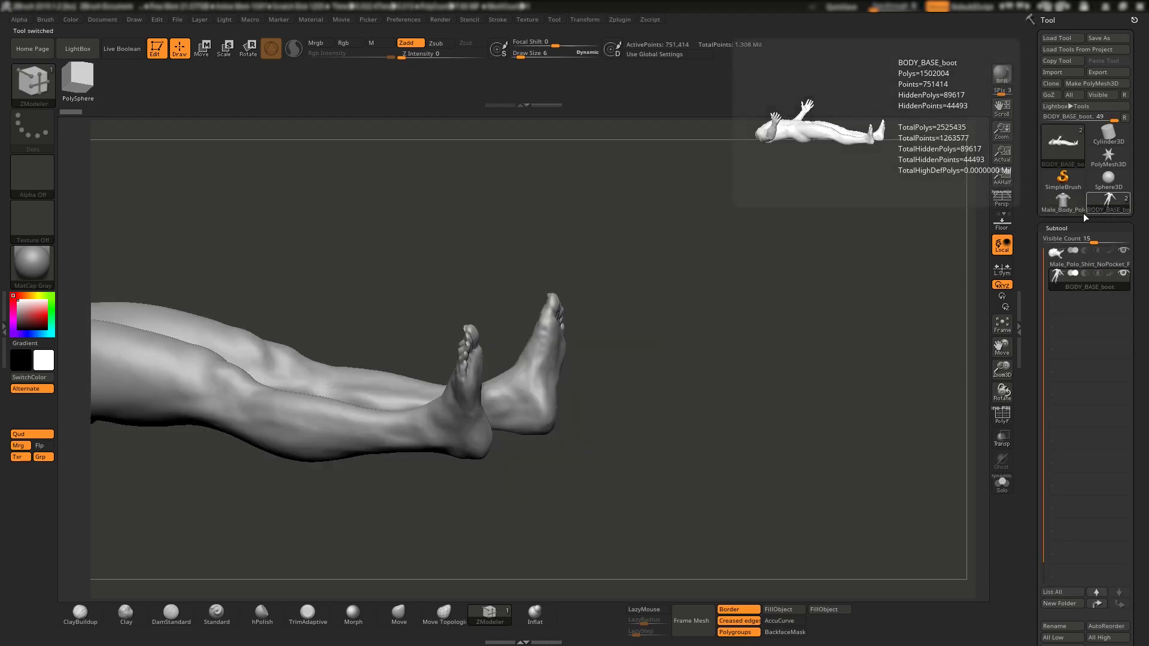
{"action": "left_click_drag", "start_coordinate": [840, 276], "coordinate": [787, 333]}
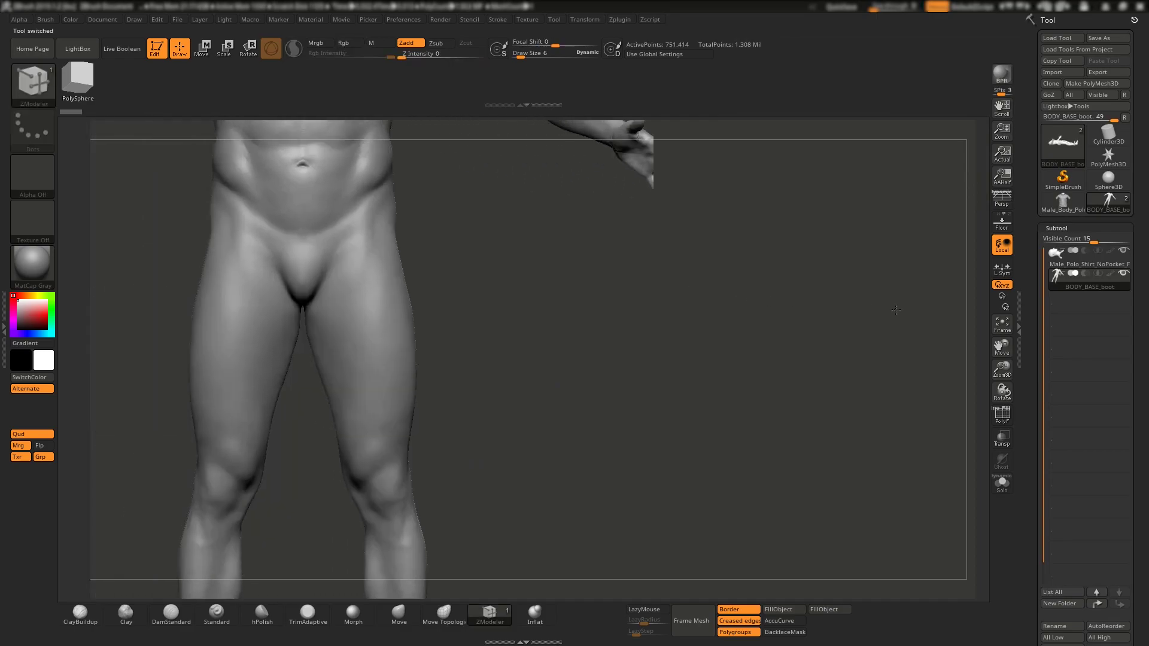
{"action": "mouse_move", "coordinate": [1002, 368]}
{"action": "left_mouse_down"}
{"action": "mouse_move", "coordinate": [977, 388]}
{"action": "mouse_move", "coordinate": [816, 344]}
{"action": "left_mouse_up"}
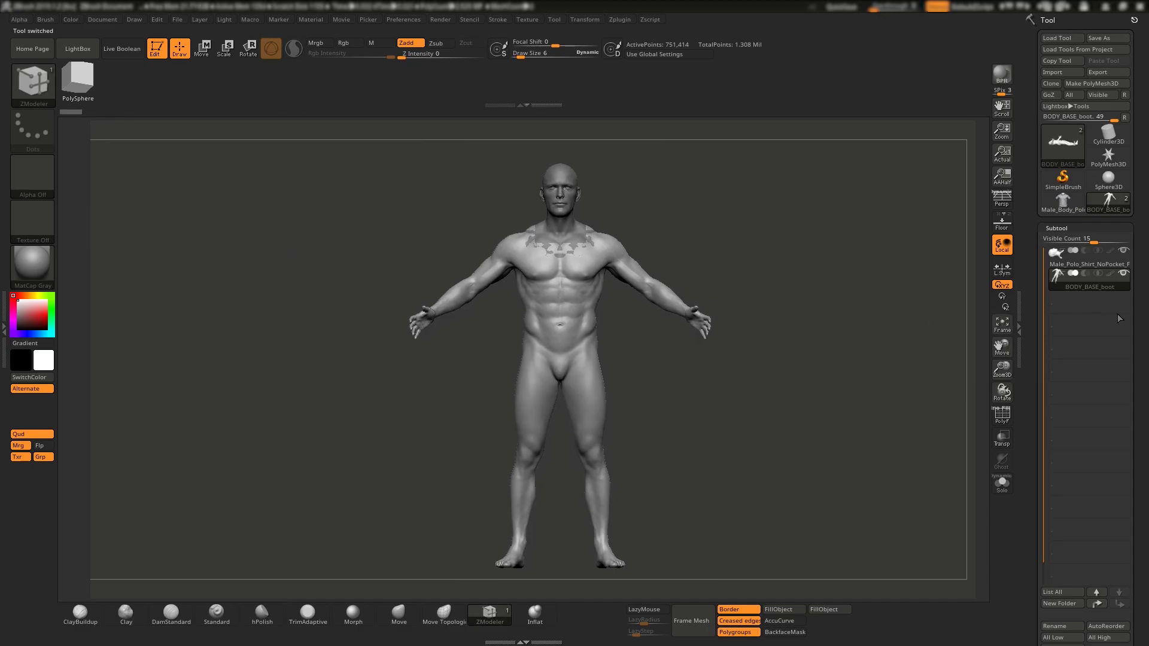
{"action": "scroll", "coordinate": [1133, 311], "scroll_direction": "down", "scroll_amount": 2}
{"action": "left_click_drag", "start_coordinate": [763, 263], "coordinate": [747, 274]}
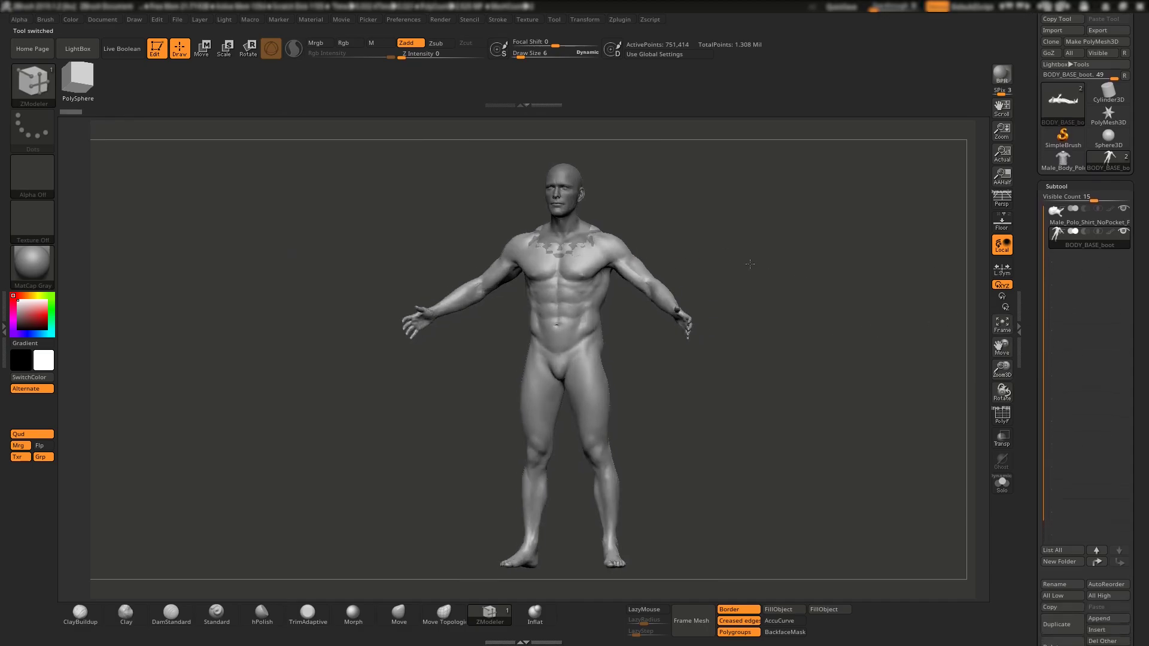
{"action": "left_click", "coordinate": [1001, 197]}
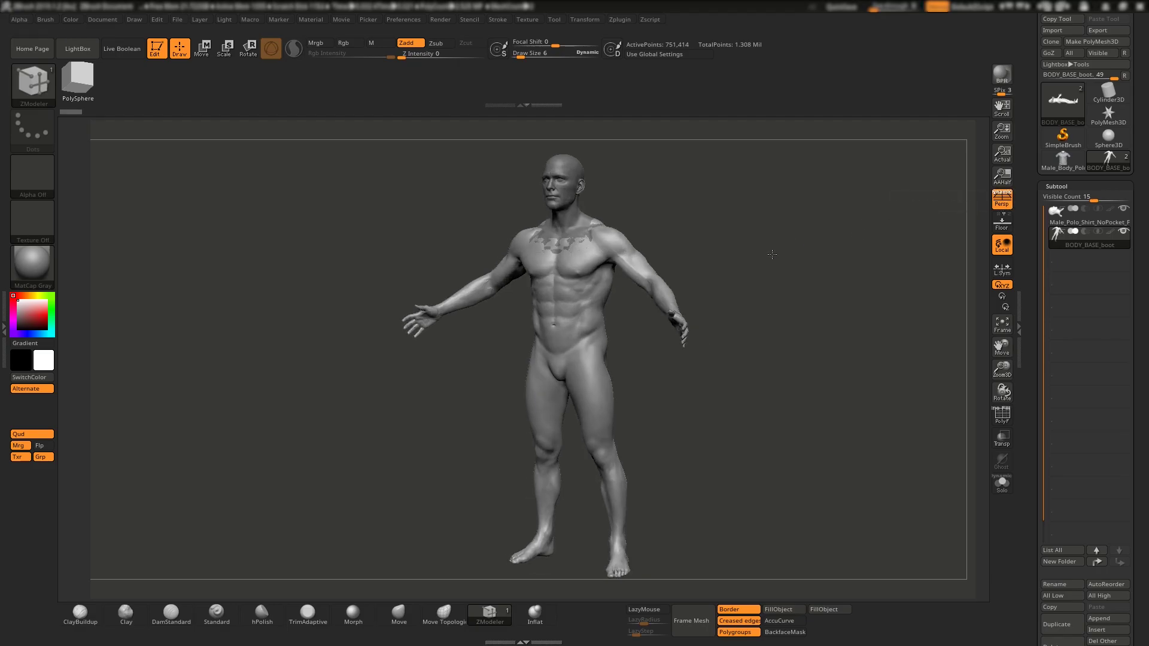
{"action": "left_click_drag", "start_coordinate": [789, 253], "coordinate": [796, 254]}
- Expand Tool > Subtool and open the Append mesh picker
{"action": "scroll", "coordinate": [1119, 365], "scroll_direction": "down", "scroll_amount": 3}
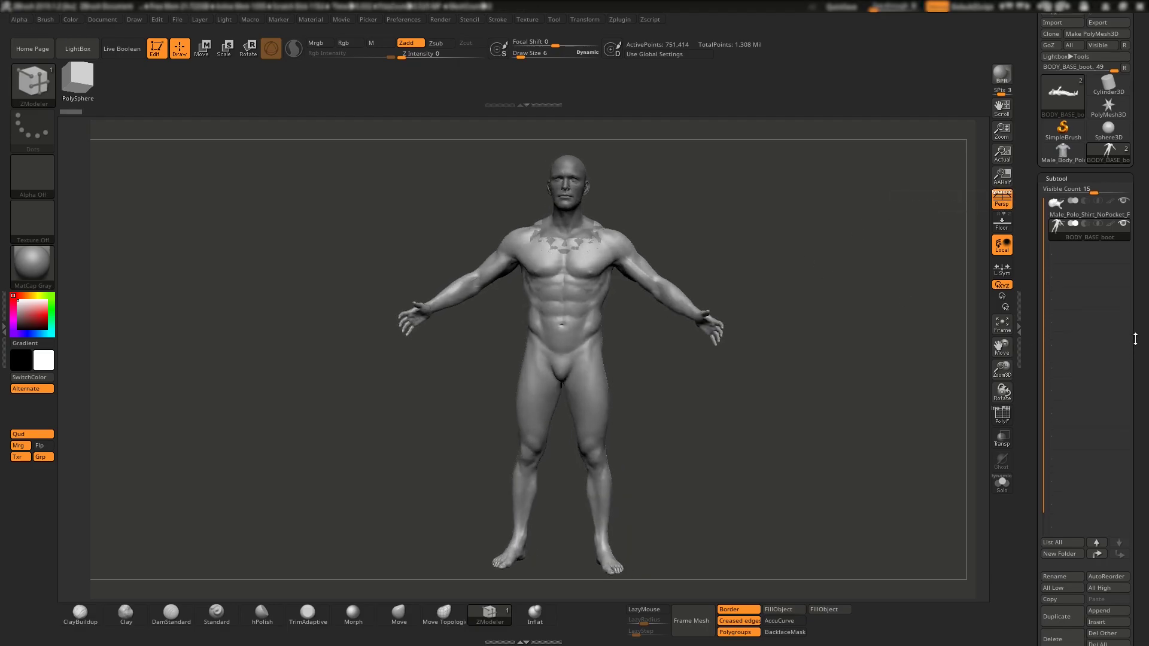
{"action": "scroll", "coordinate": [1104, 418], "scroll_direction": "down", "scroll_amount": 3}
{"action": "scroll", "coordinate": [1119, 509], "scroll_direction": "down", "scroll_amount": 3}
{"action": "scroll", "coordinate": [1101, 497], "scroll_direction": "down", "scroll_amount": 3}
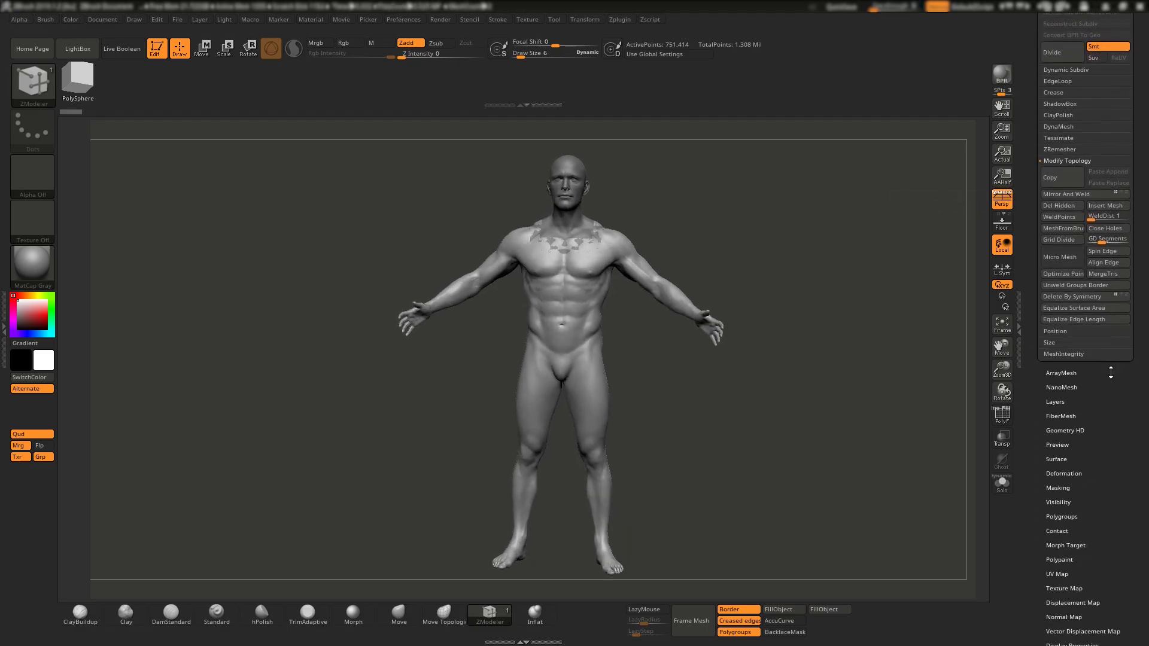
{"action": "scroll", "coordinate": [1083, 484], "scroll_direction": "down", "scroll_amount": 2}
{"action": "scroll", "coordinate": [1071, 478], "scroll_direction": "down", "scroll_amount": 2}
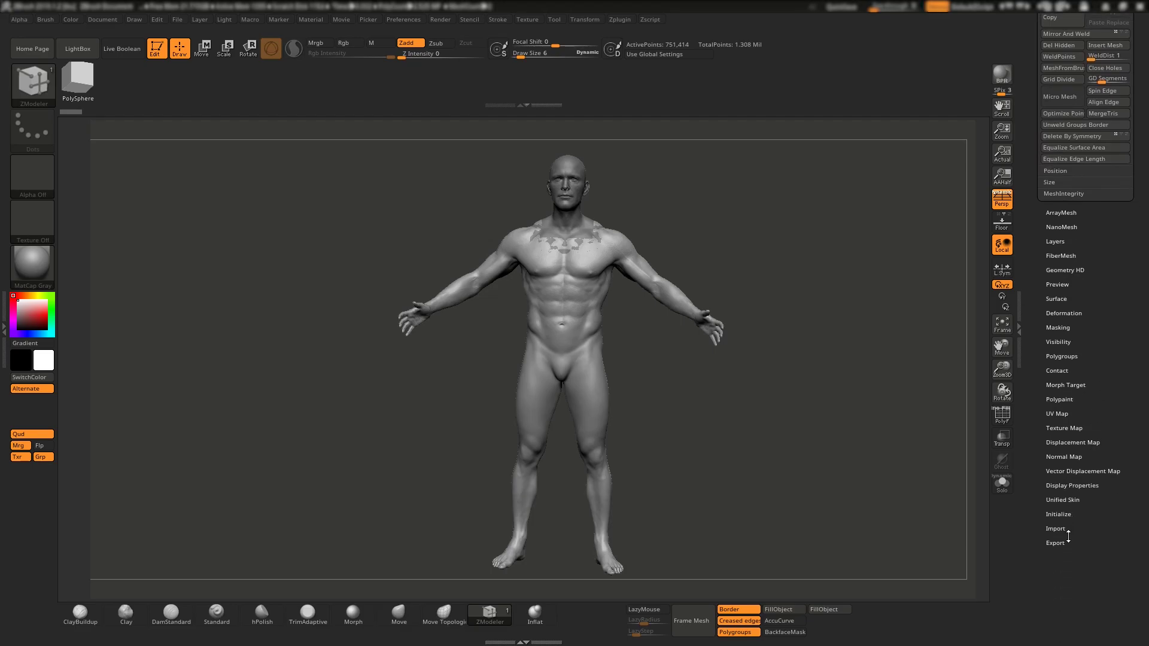
{"action": "scroll", "coordinate": [1068, 536], "scroll_direction": "down", "scroll_amount": 5}
{"action": "scroll", "coordinate": [1053, 393], "scroll_direction": "up", "scroll_amount": 5}
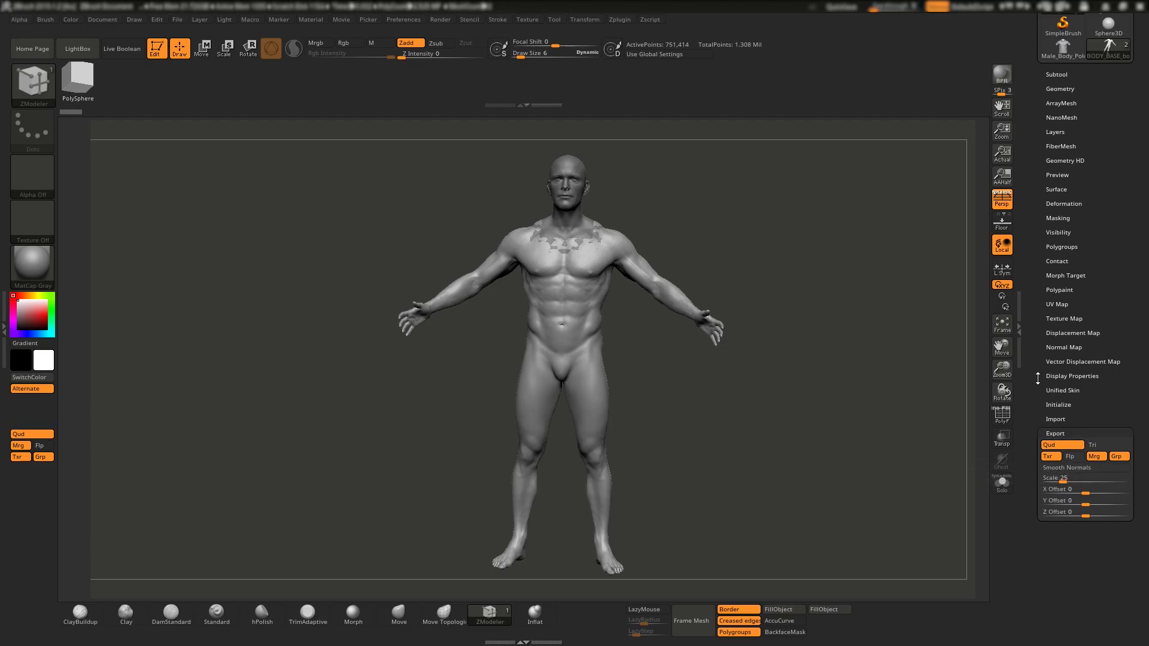
{"action": "scroll", "coordinate": [1080, 179], "scroll_direction": "up", "scroll_amount": 3}
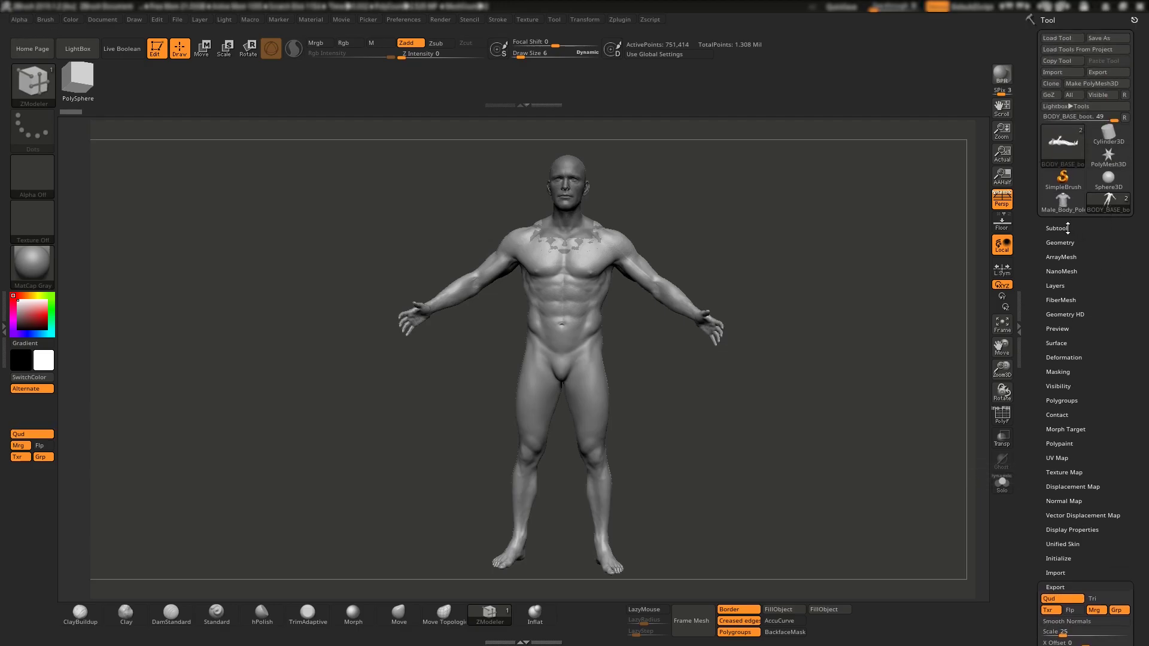
{"action": "left_click", "coordinate": [1068, 228]}
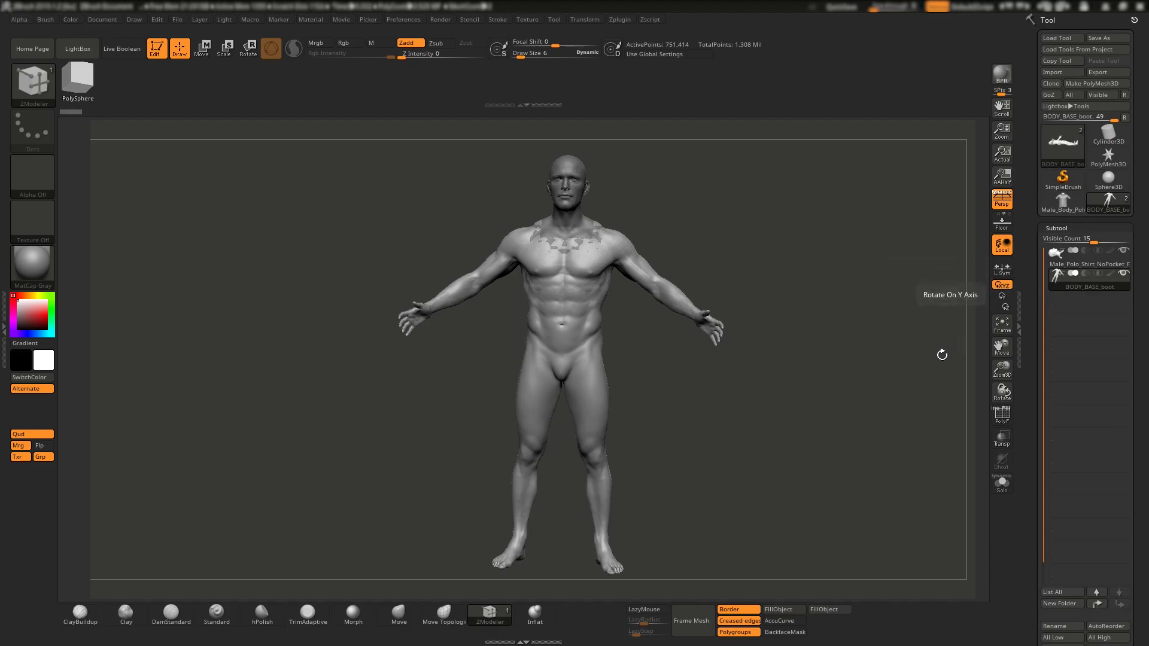
{"action": "left_click_drag", "start_coordinate": [772, 379], "coordinate": [859, 389]}
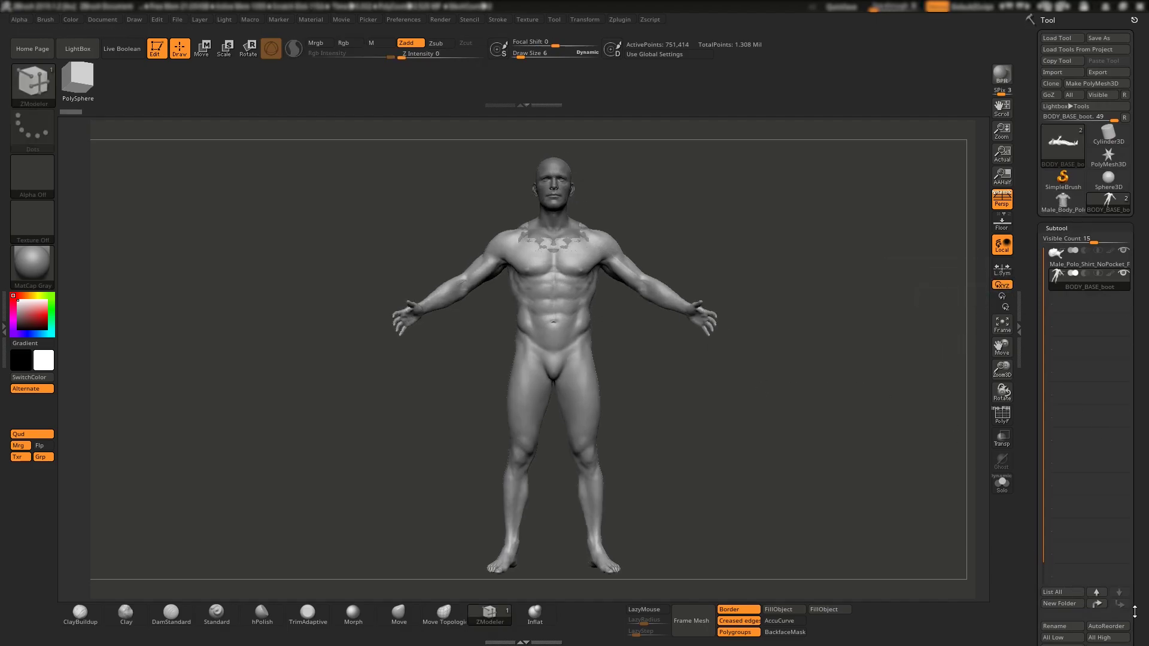
{"action": "scroll", "coordinate": [1134, 612], "scroll_direction": "down", "scroll_amount": 2}
{"action": "left_click", "coordinate": [1101, 601]}
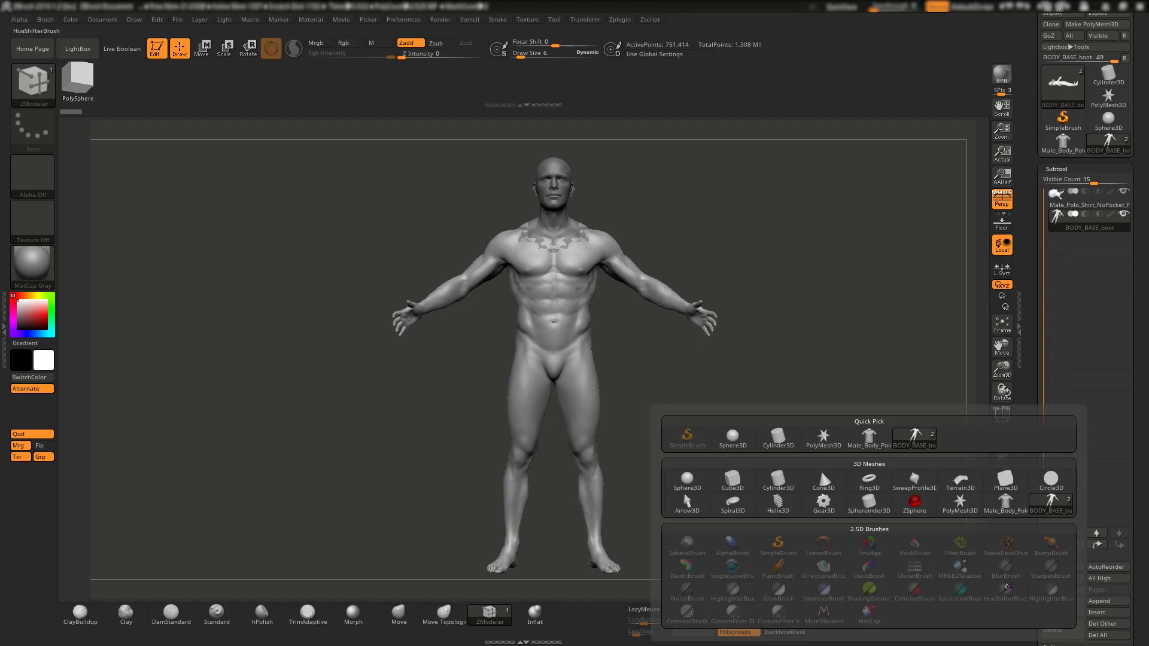
- Append the Male_Body_PoloTshirtNoPocket mesh and make it the active subtool
{"action": "left_click", "coordinate": [873, 441]}
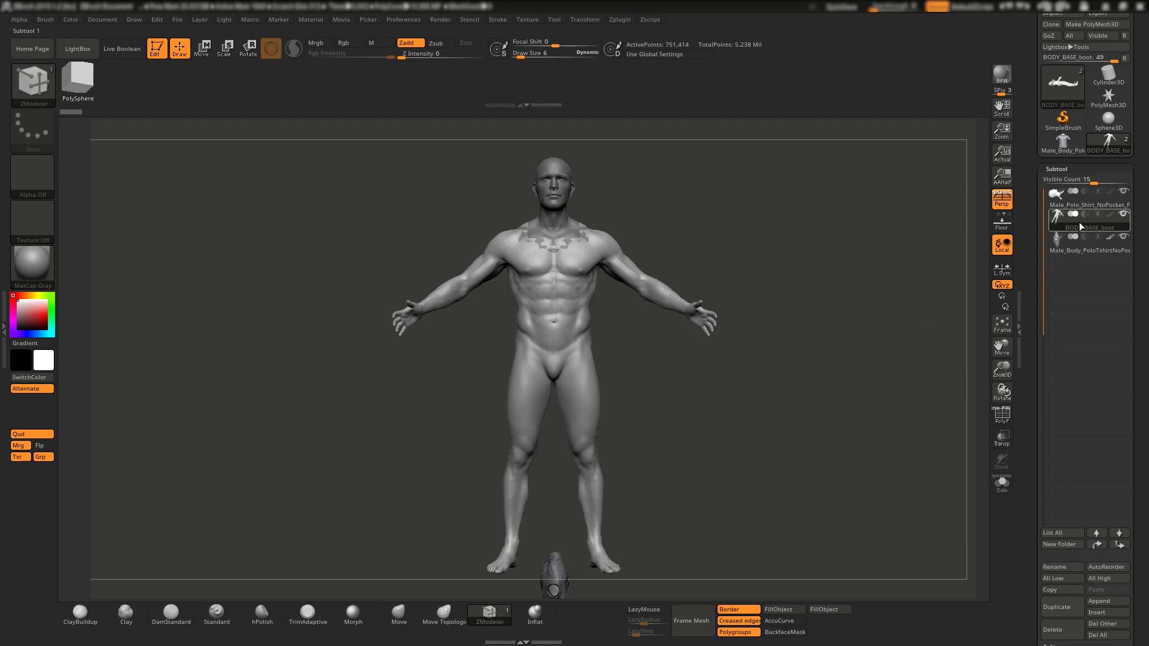
{"action": "left_click_drag", "start_coordinate": [722, 405], "coordinate": [718, 381]}
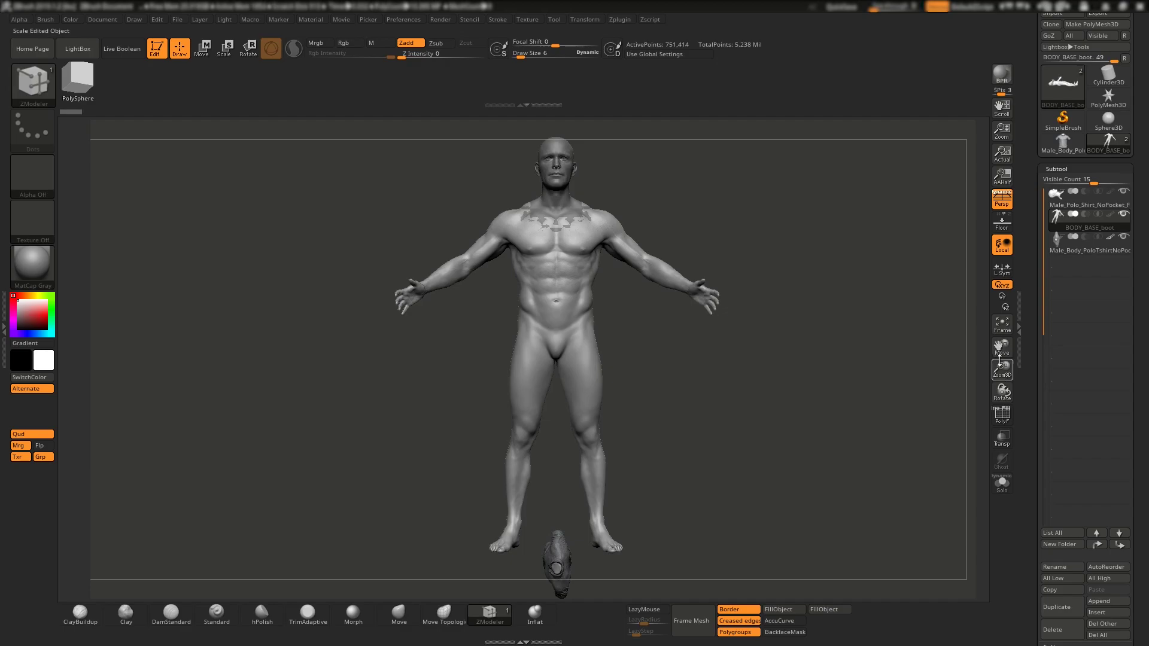
{"action": "left_click", "coordinate": [1073, 246]}
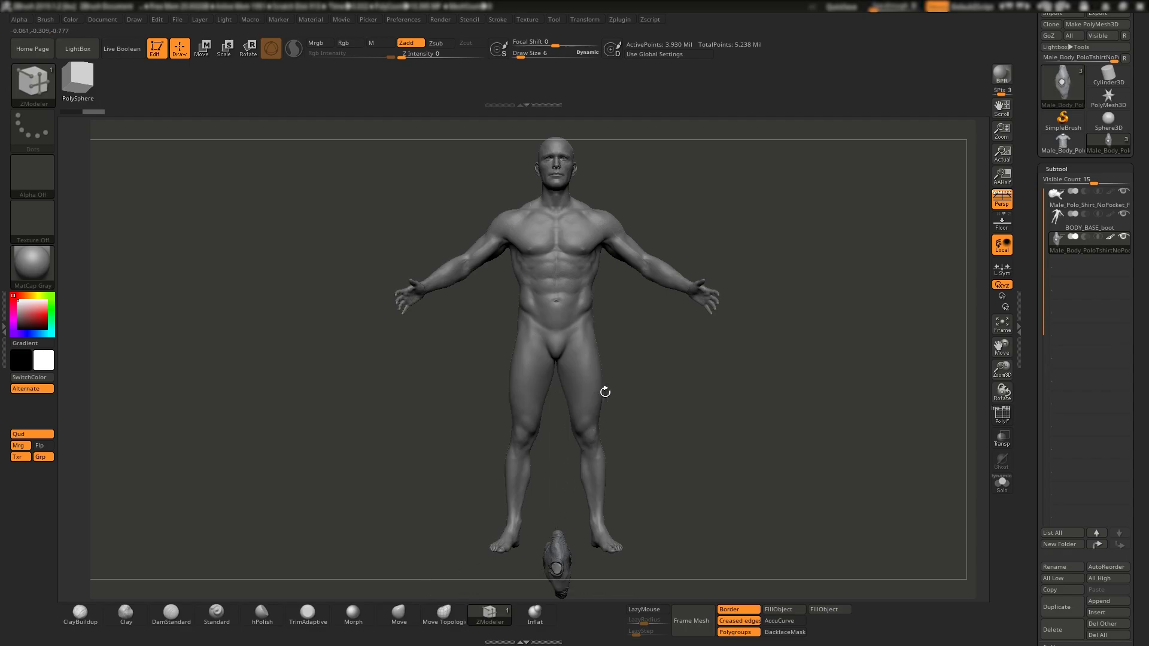
- Enter Transpose mode and return the view to the front, undoing an accidental tilt
{"action": "left_click", "coordinate": [247, 48]}
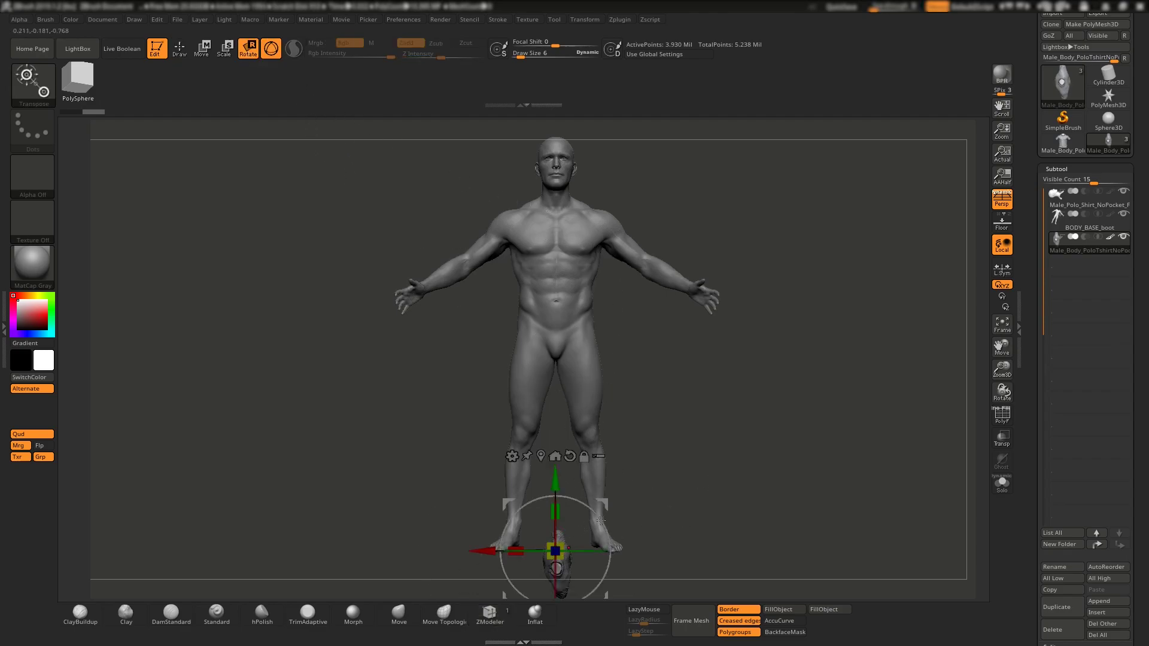
{"action": "mouse_move", "coordinate": [717, 480]}
{"action": "left_mouse_down"}
{"action": "mouse_move", "coordinate": [778, 447]}
{"action": "mouse_move", "coordinate": [730, 449]}
{"action": "left_mouse_up"}
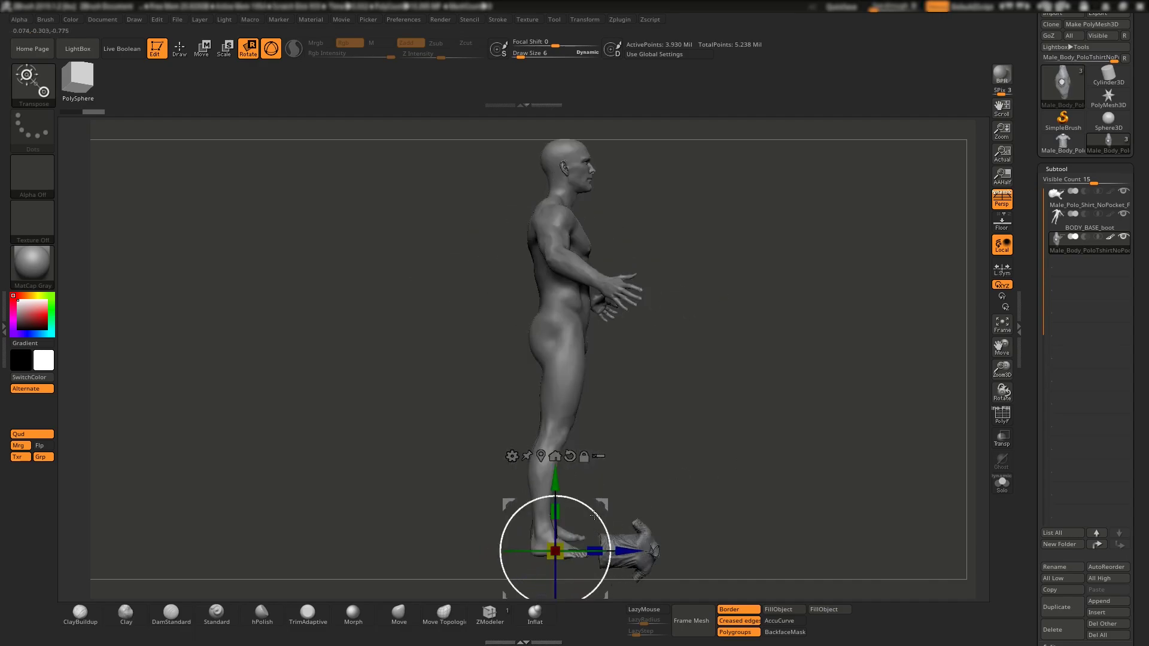
{"action": "left_click_drag", "start_coordinate": [608, 530], "coordinate": [479, 393]}
{"action": "key", "text": "ctrl+z"}
{"action": "key", "text": "ctrl+z"}
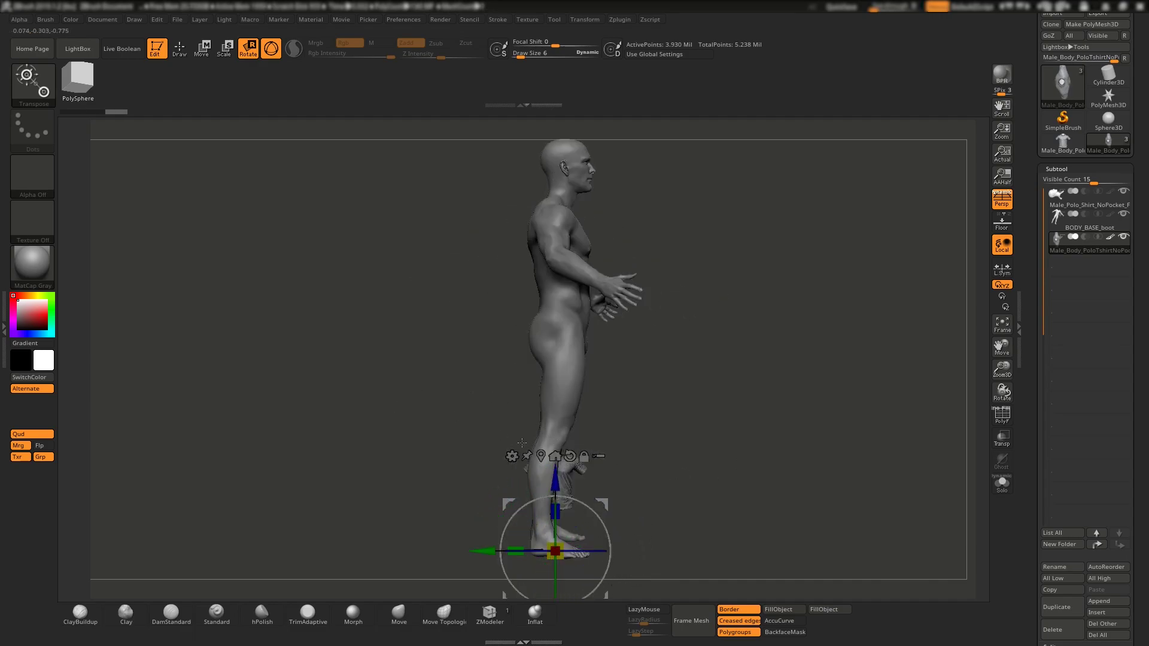
{"action": "mouse_move", "coordinate": [406, 396]}
{"action": "left_mouse_down"}
{"action": "mouse_move", "coordinate": [647, 494]}
{"action": "mouse_move", "coordinate": [676, 544]}
{"action": "left_mouse_up"}
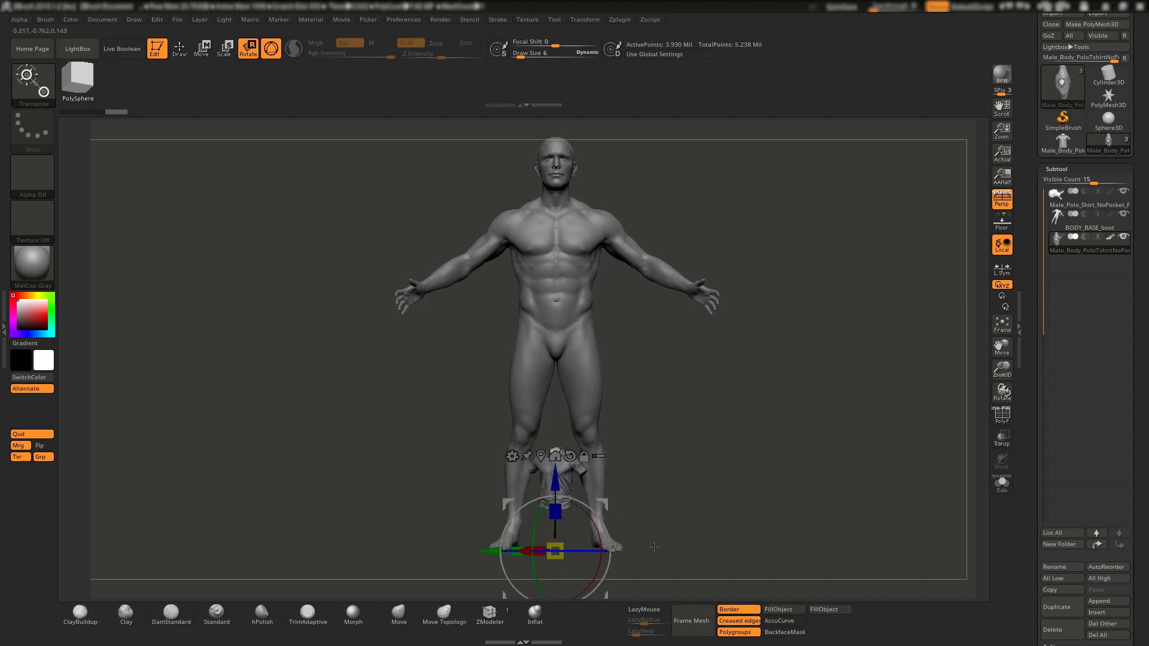
- Move the shirt from the feet up onto the torso, then check the fit from side and back
{"action": "left_click_drag", "start_coordinate": [605, 501], "coordinate": [604, 231]}
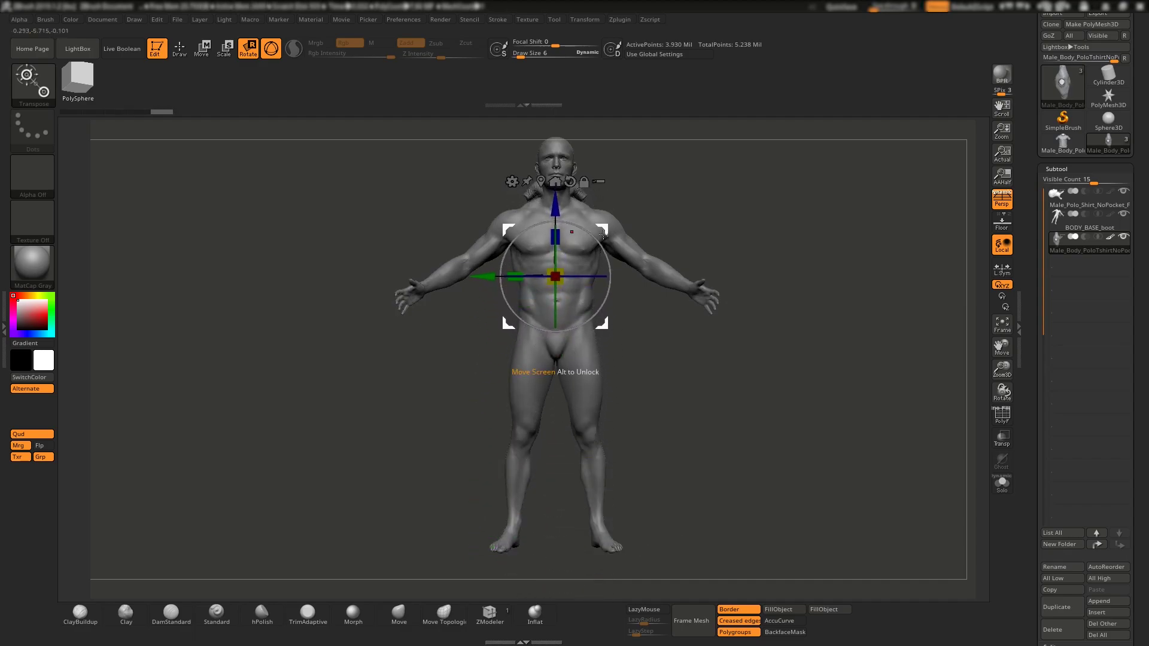
{"action": "mouse_move", "coordinate": [555, 280]}
{"action": "left_mouse_down"}
{"action": "mouse_move", "coordinate": [586, 253]}
{"action": "mouse_move", "coordinate": [556, 348]}
{"action": "left_mouse_up"}
{"action": "left_click_drag", "start_coordinate": [555, 276], "coordinate": [555, 123], "text": "alt"}
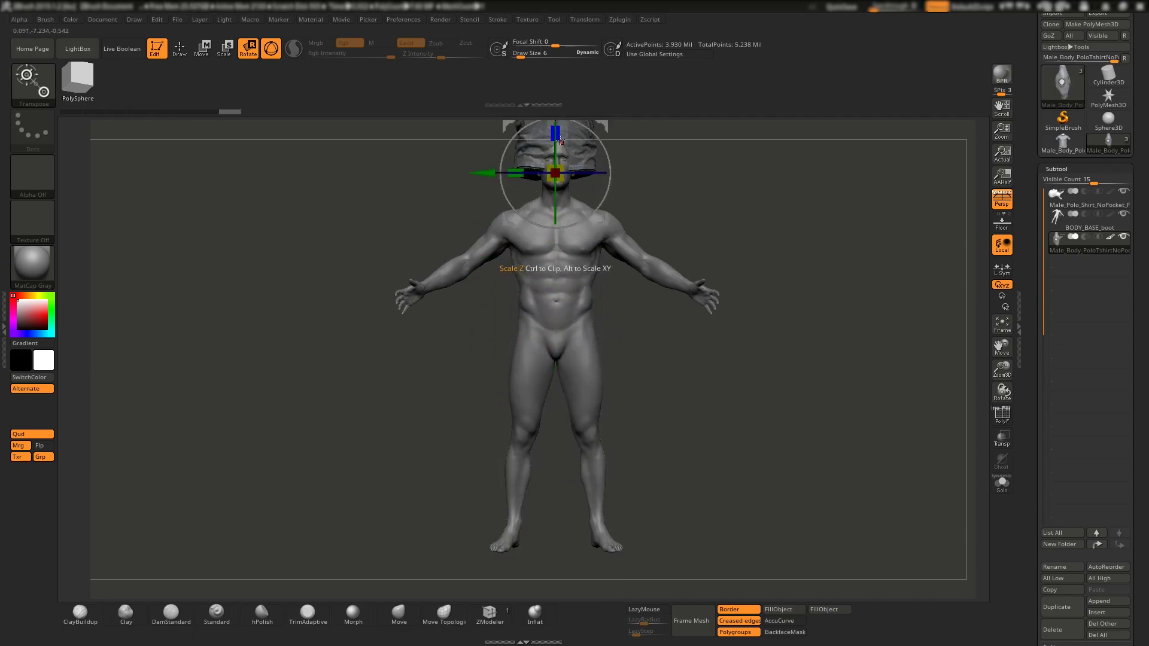
{"action": "left_click_drag", "start_coordinate": [716, 238], "coordinate": [719, 325], "text": "alt"}
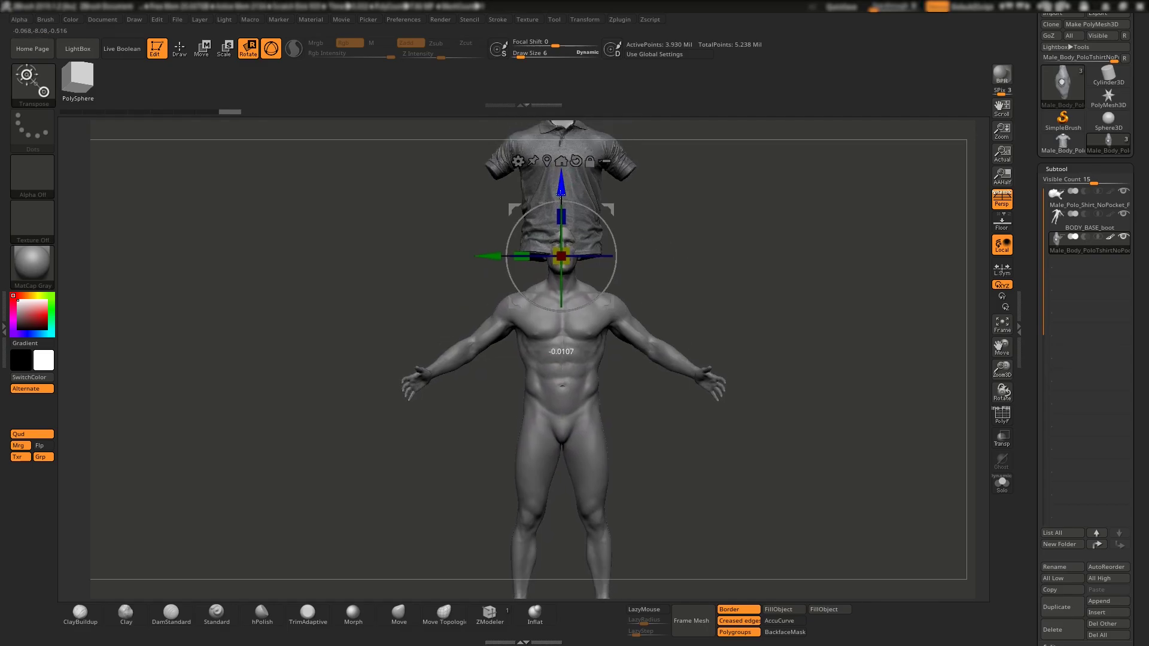
{"action": "mouse_move", "coordinate": [559, 176]}
{"action": "left_mouse_down"}
{"action": "mouse_move", "coordinate": [566, 347]}
{"action": "mouse_move", "coordinate": [578, 204]}
{"action": "mouse_move", "coordinate": [571, 265]}
{"action": "left_mouse_up"}
{"action": "left_click_drag", "start_coordinate": [688, 468], "coordinate": [753, 462], "text": "shift"}
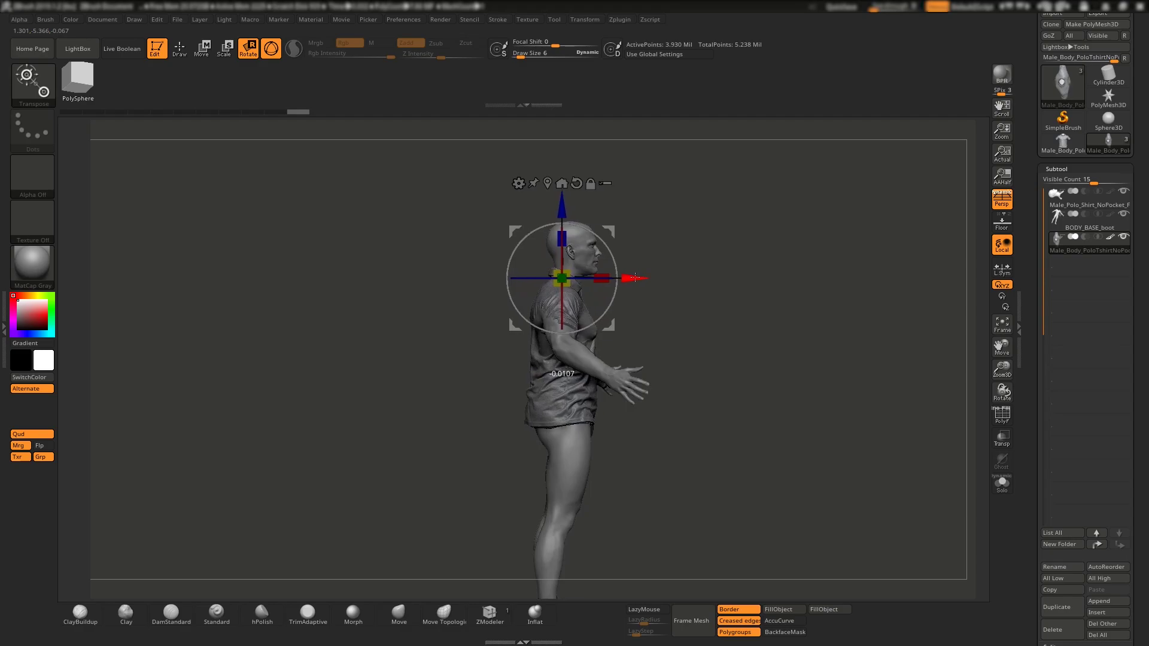
{"action": "left_click_drag", "start_coordinate": [720, 323], "coordinate": [781, 321], "text": "shift"}
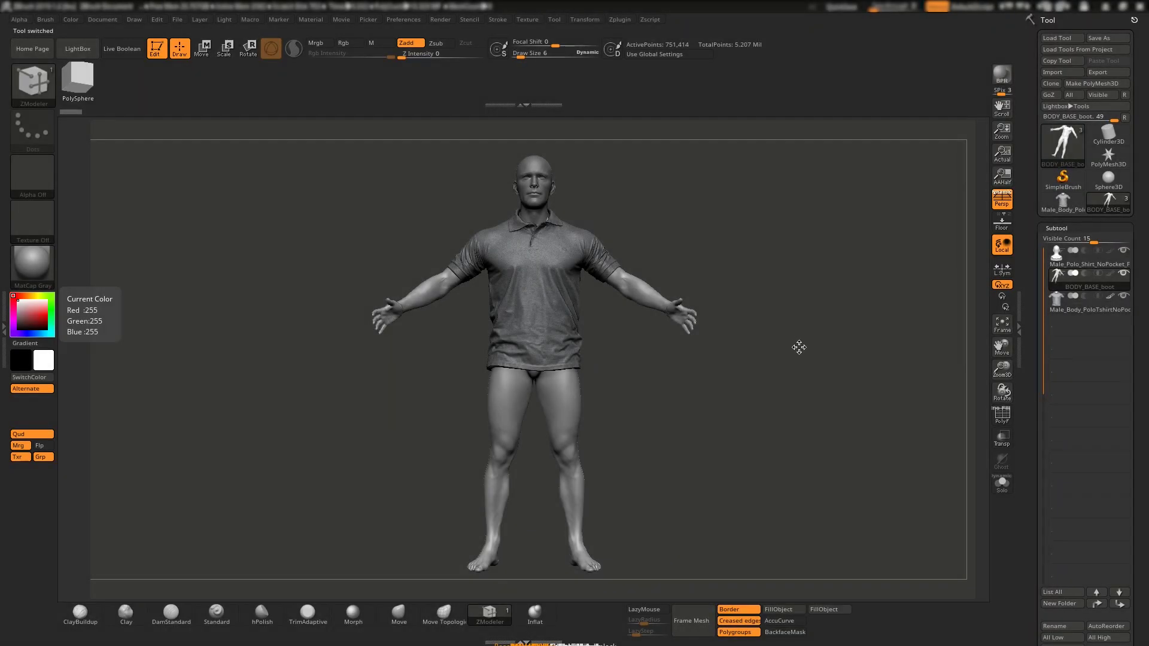
{"action": "mouse_move", "coordinate": [772, 366]}
{"action": "left_mouse_down"}
{"action": "mouse_move", "coordinate": [759, 376]}
{"action": "mouse_move", "coordinate": [780, 377]}
{"action": "mouse_move", "coordinate": [761, 374]}
{"action": "mouse_move", "coordinate": [774, 361]}
{"action": "left_mouse_up"}
{"action": "right_click_drag", "start_coordinate": [774, 362], "coordinate": [766, 371], "text": "ctrl"}
{"action": "mouse_move", "coordinate": [766, 370]}
{"action": "left_mouse_down"}
{"action": "mouse_move", "coordinate": [759, 405]}
{"action": "mouse_move", "coordinate": [812, 350]}
{"action": "mouse_move", "coordinate": [658, 359]}
{"action": "left_mouse_up"}
{"action": "right_click_drag", "start_coordinate": [658, 359], "coordinate": [634, 313], "text": "ctrl"}
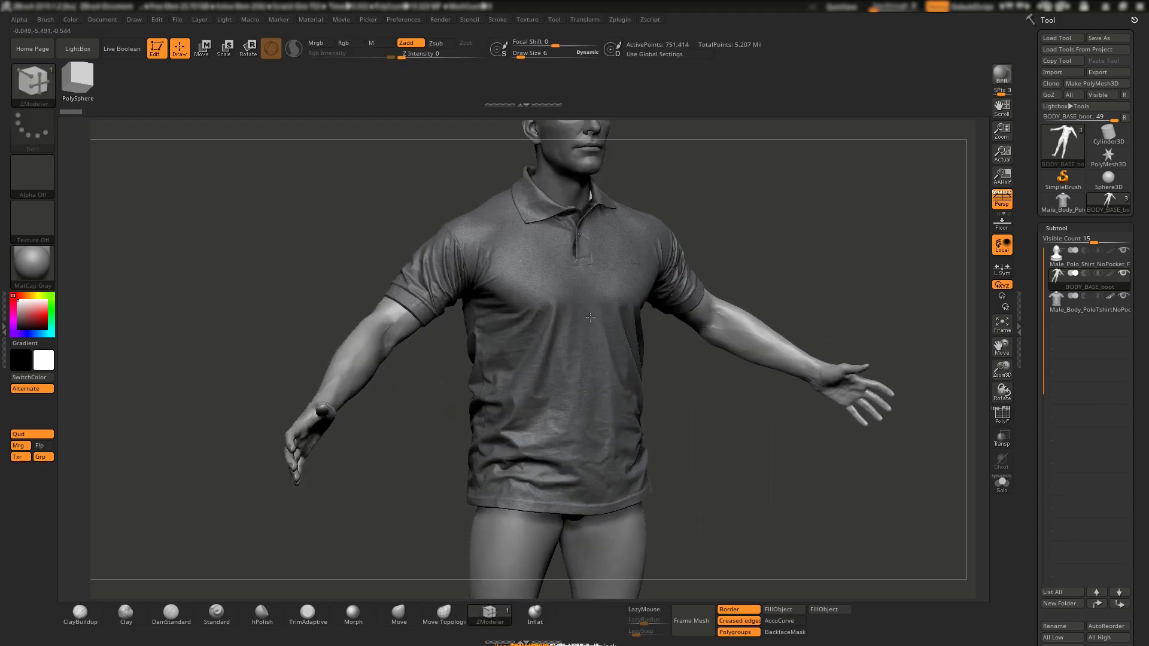
{"action": "mouse_move", "coordinate": [634, 314]}
{"action": "left_mouse_down"}
{"action": "mouse_move", "coordinate": [600, 287]}
{"action": "mouse_move", "coordinate": [622, 279]}
{"action": "mouse_move", "coordinate": [493, 190]}
{"action": "left_mouse_up"}
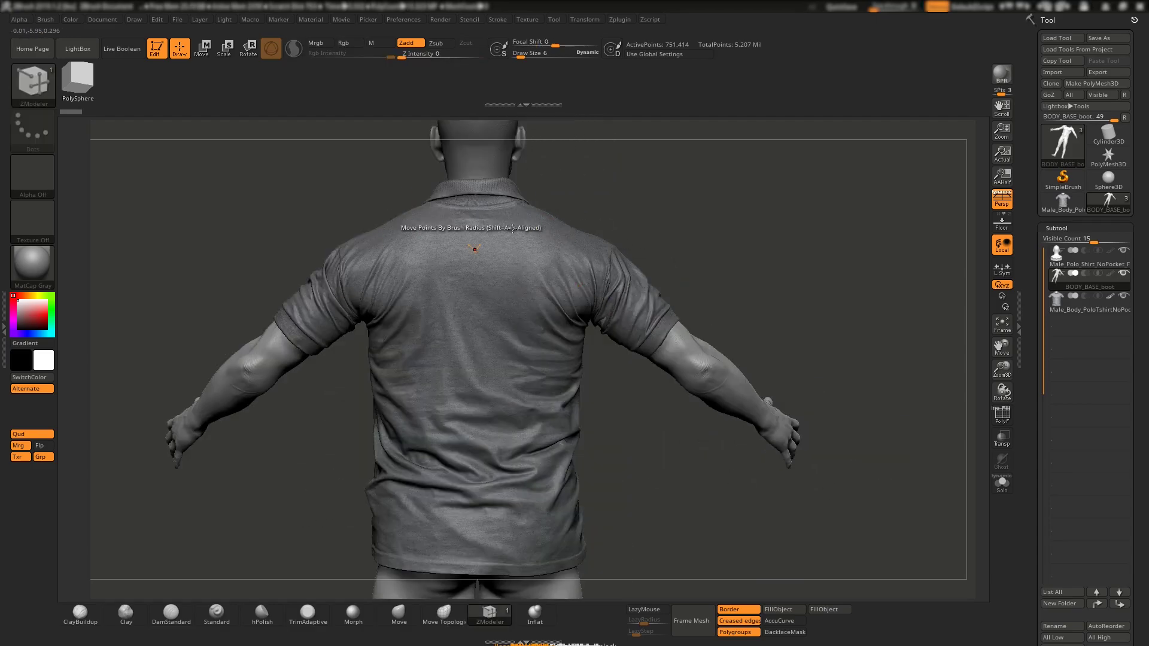
{"action": "mouse_move", "coordinate": [574, 252]}
{"action": "left_mouse_down"}
{"action": "mouse_move", "coordinate": [584, 271]}
{"action": "mouse_move", "coordinate": [676, 271]}
{"action": "mouse_move", "coordinate": [700, 288]}
{"action": "mouse_move", "coordinate": [690, 296]}
{"action": "left_mouse_up"}
{"action": "right_click_drag", "start_coordinate": [690, 296], "coordinate": [709, 412], "text": "ctrl"}
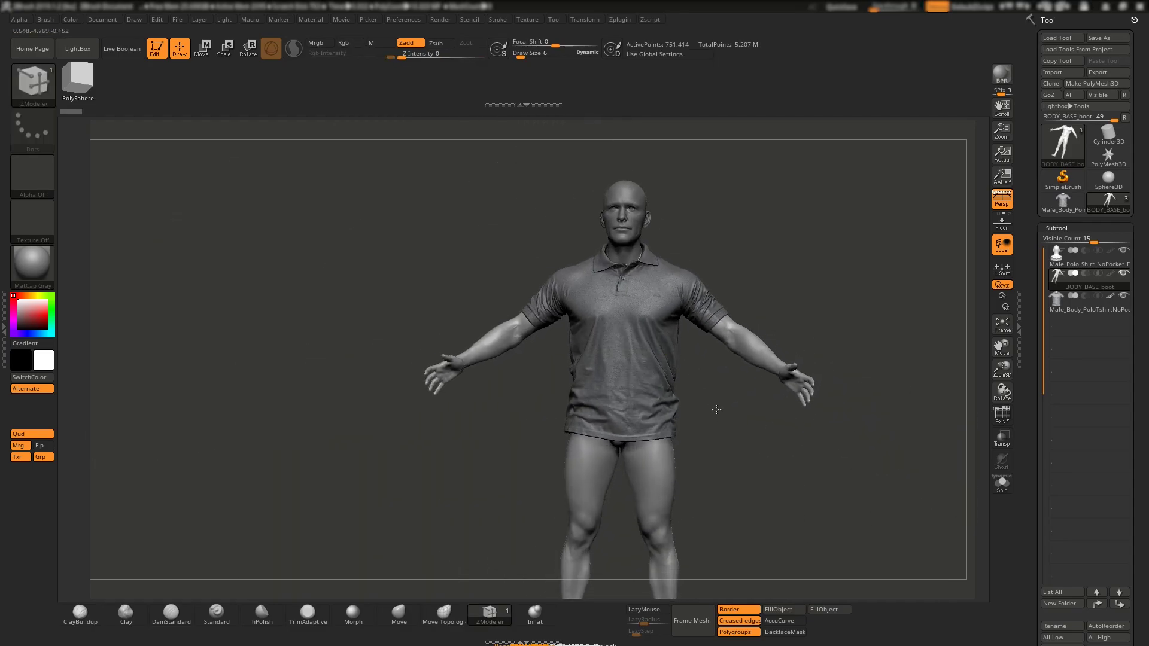
{"action": "mouse_move", "coordinate": [709, 412]}
{"action": "left_mouse_down"}
{"action": "mouse_move", "coordinate": [719, 380]}
{"action": "mouse_move", "coordinate": [651, 385]}
{"action": "mouse_move", "coordinate": [615, 402]}
{"action": "left_mouse_up"}
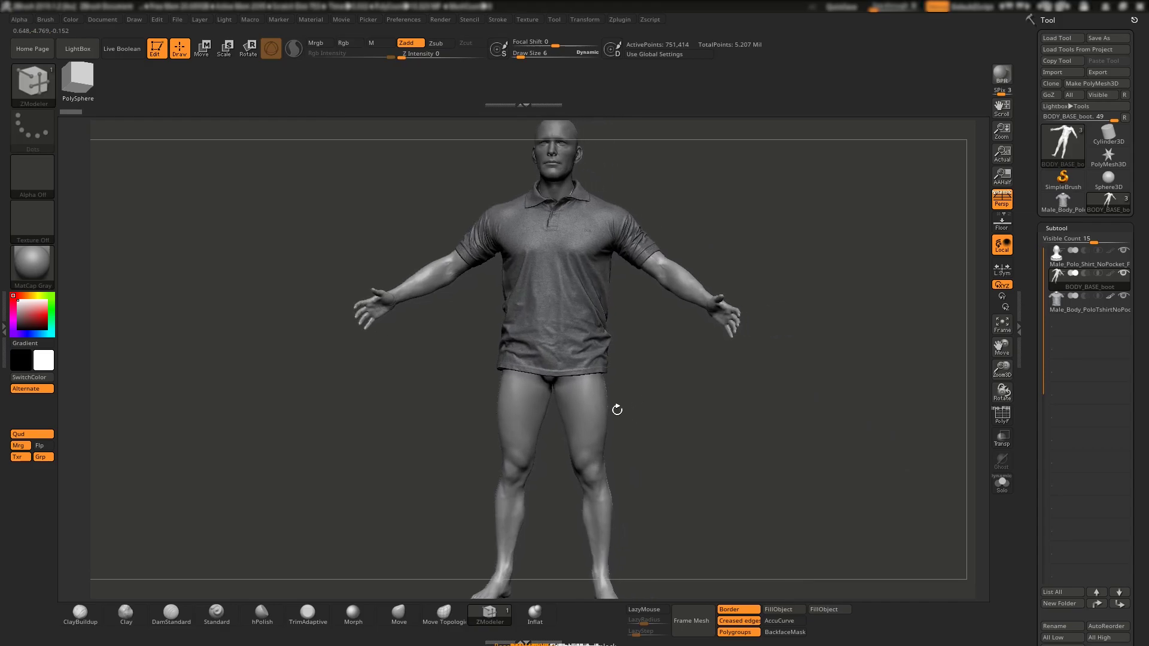
- Expand the Tool palette's Export subpalette, showing the scale value of 25
{"action": "scroll", "coordinate": [1100, 295], "scroll_direction": "down", "scroll_amount": 5}
{"action": "scroll", "coordinate": [1099, 295], "scroll_direction": "down", "scroll_amount": 5}
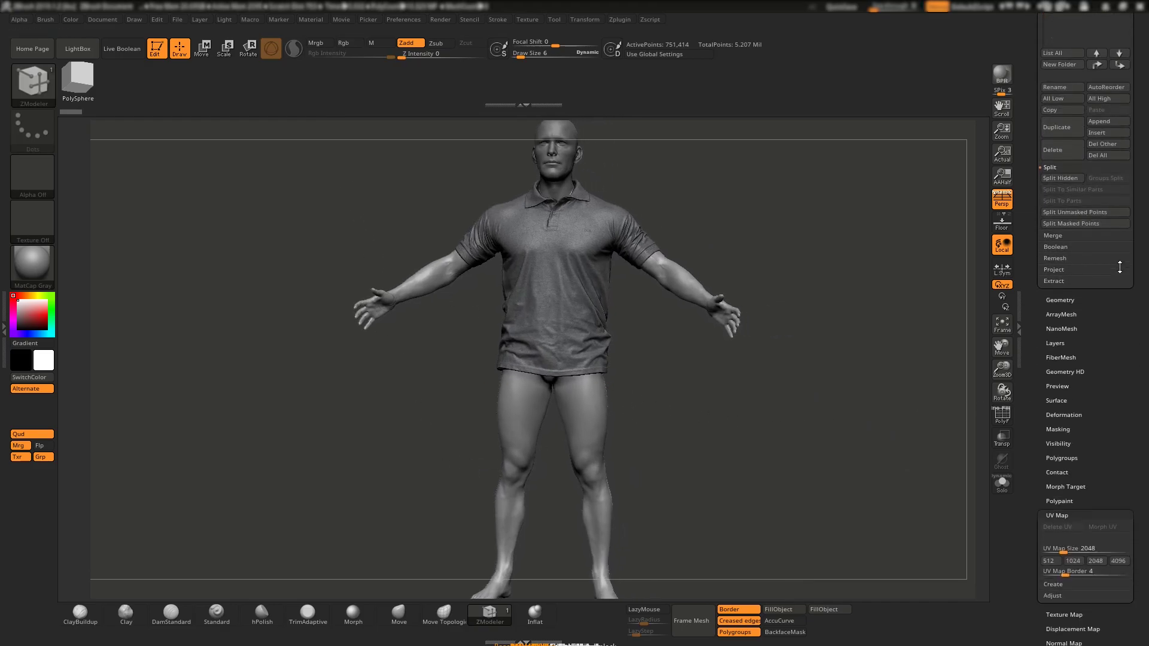
{"action": "scroll", "coordinate": [1099, 294], "scroll_direction": "down", "scroll_amount": 5}
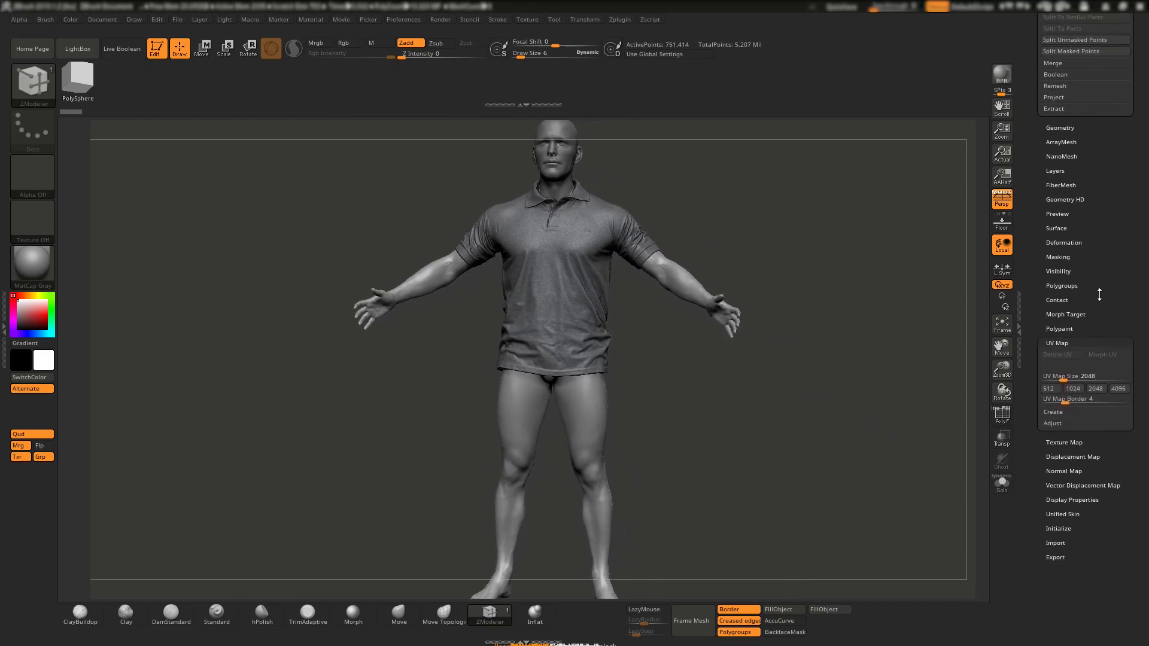
{"action": "left_click", "coordinate": [1062, 556]}
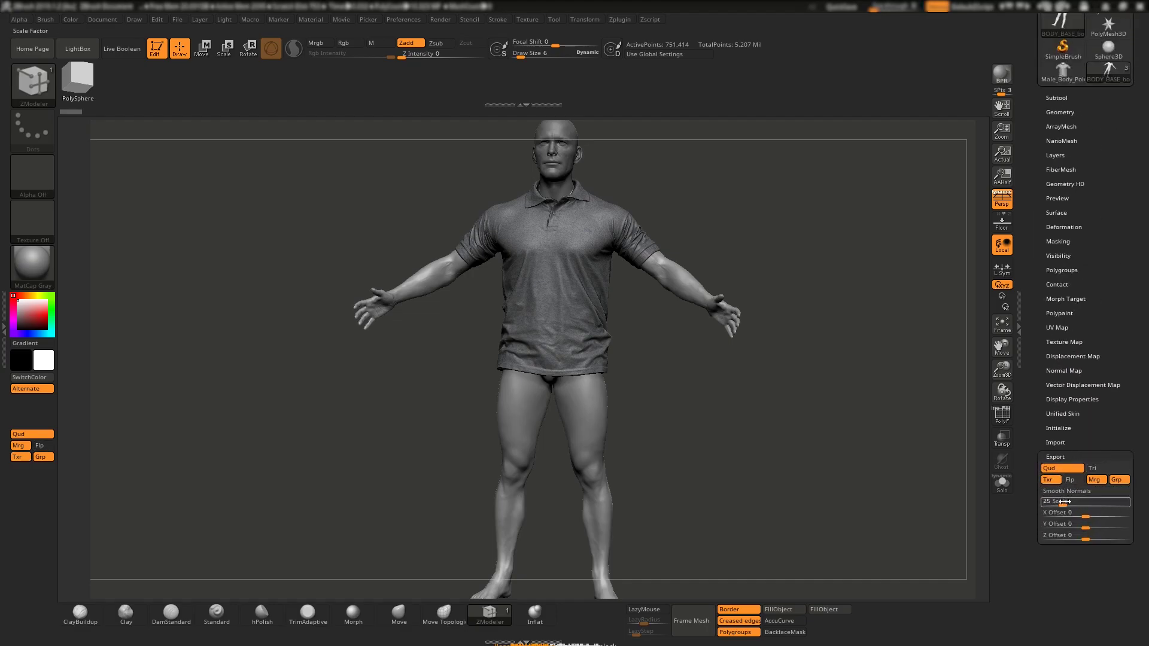